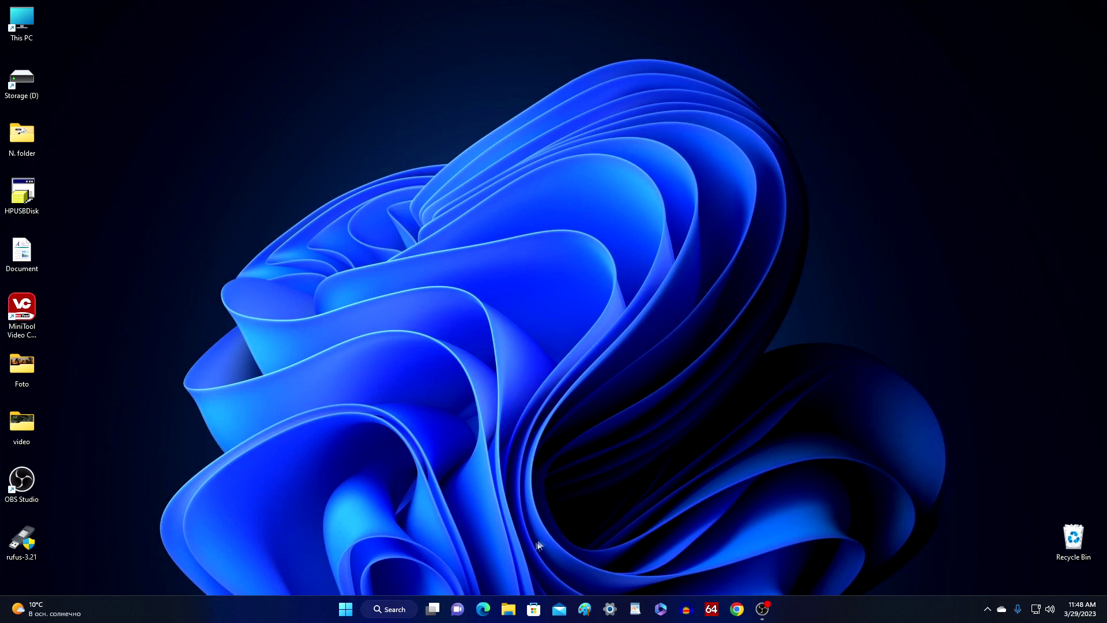
Launch Microsoft Edge from the taskbar on a blank new tab
click(489, 609)
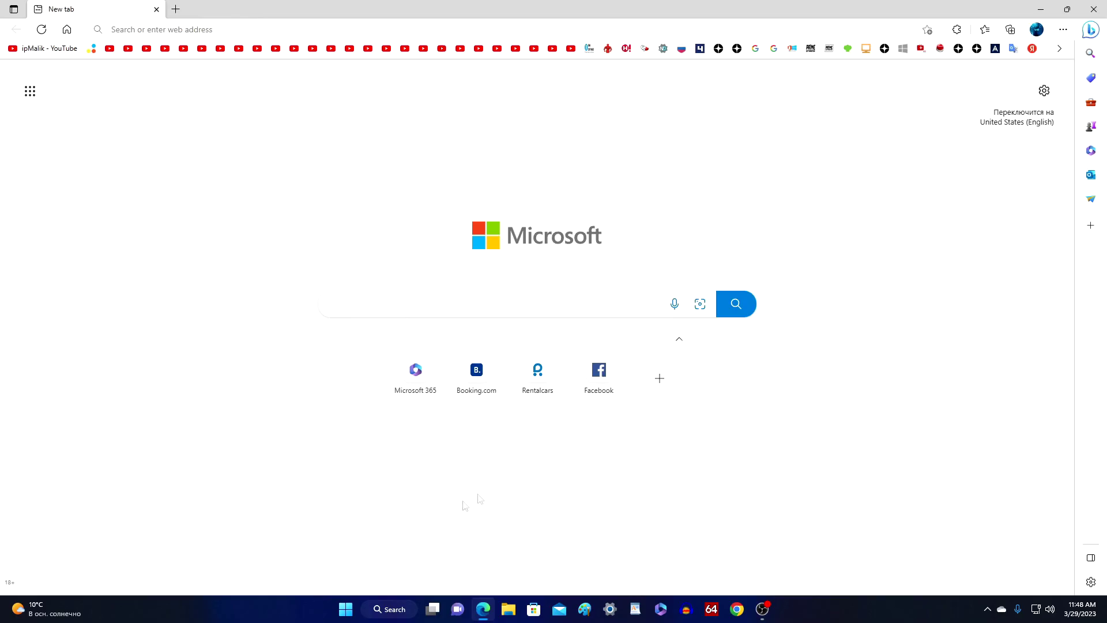
Search 'internet speed', open the Speedtest by Ookla result and start a test
text(inter)
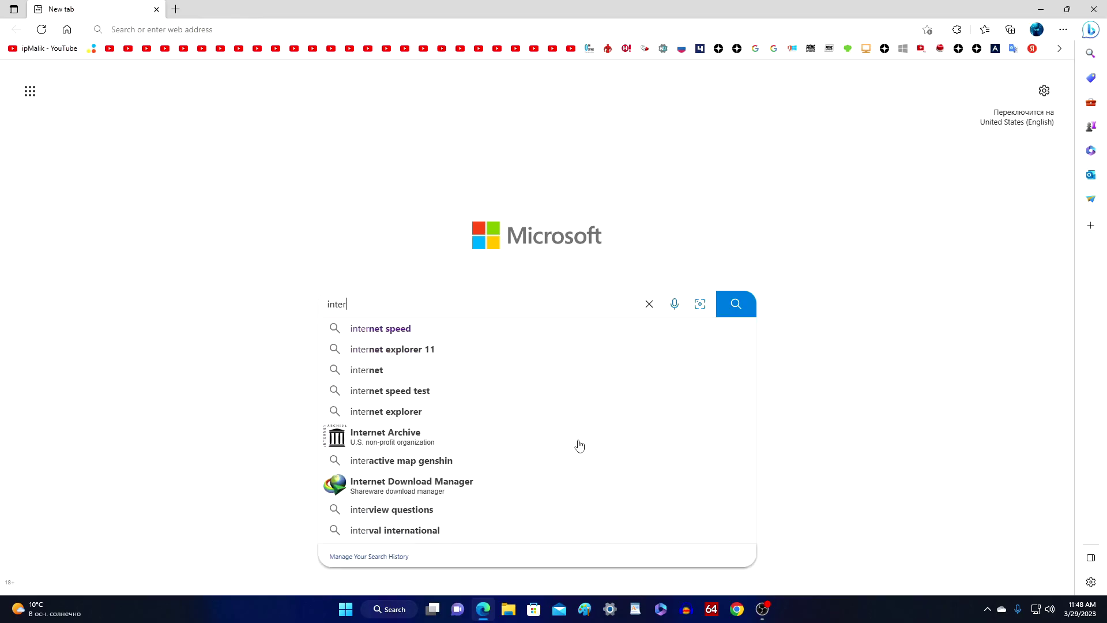
text(net)
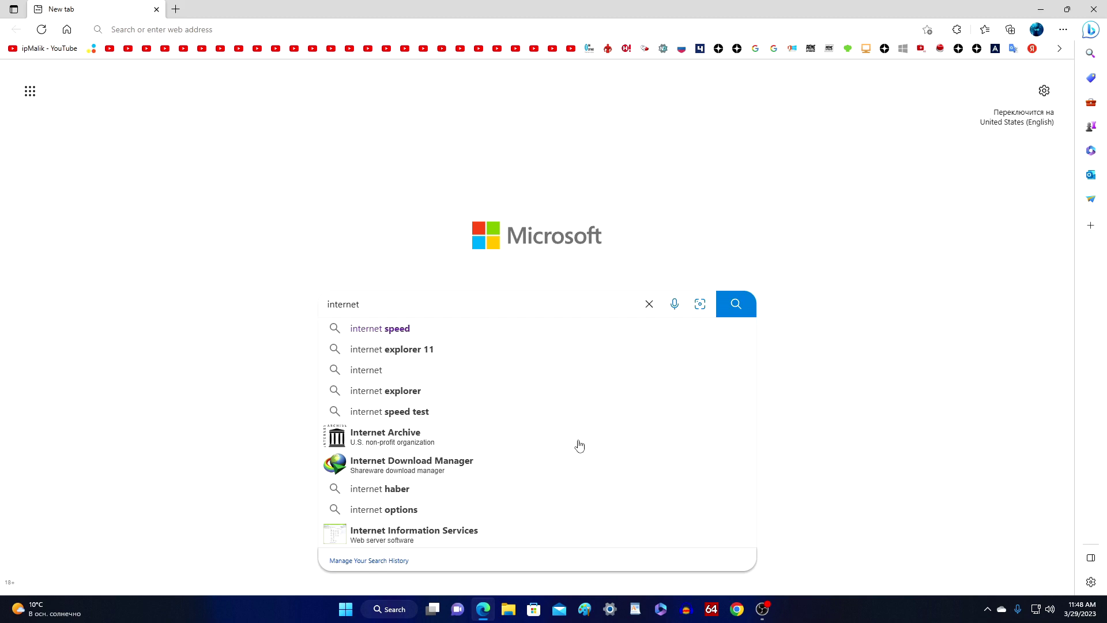
click(497, 334)
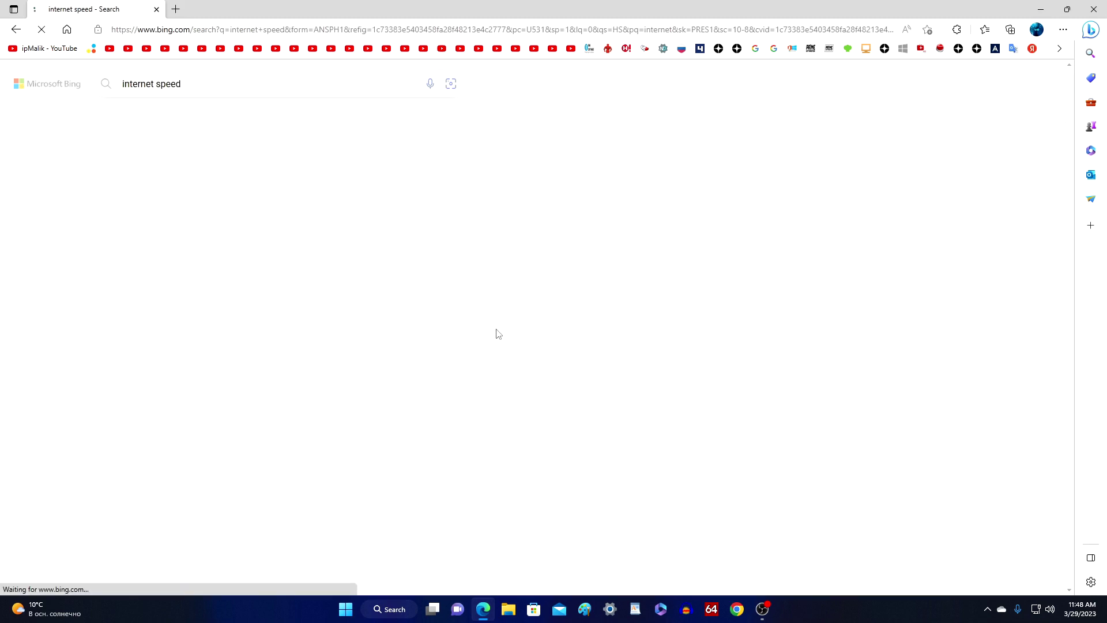
scroll(500, 336, down, 4)
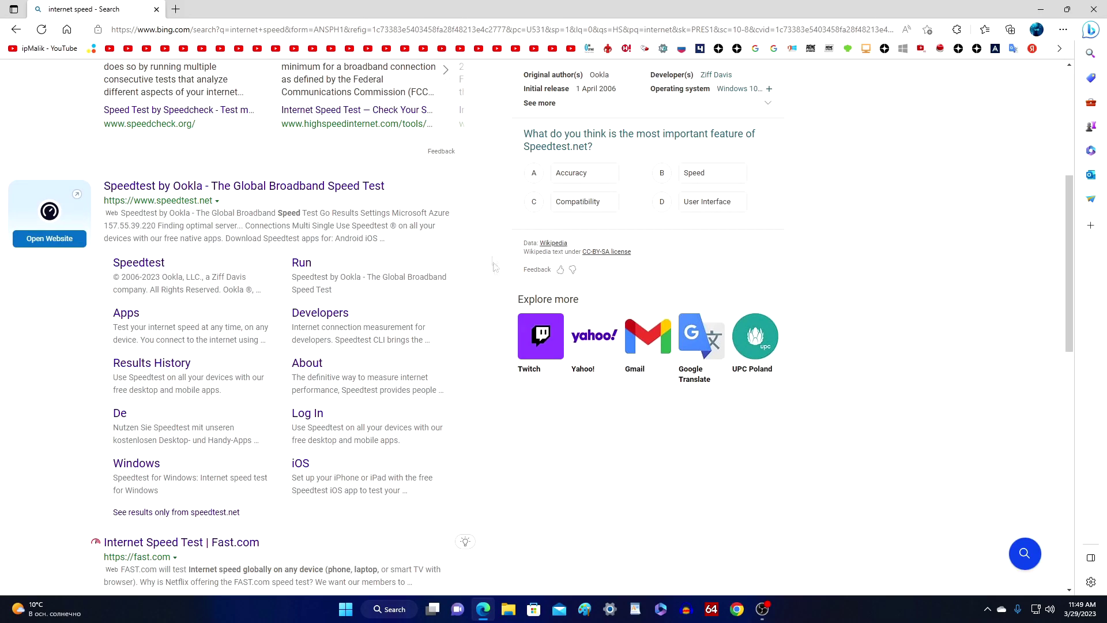
click(302, 191)
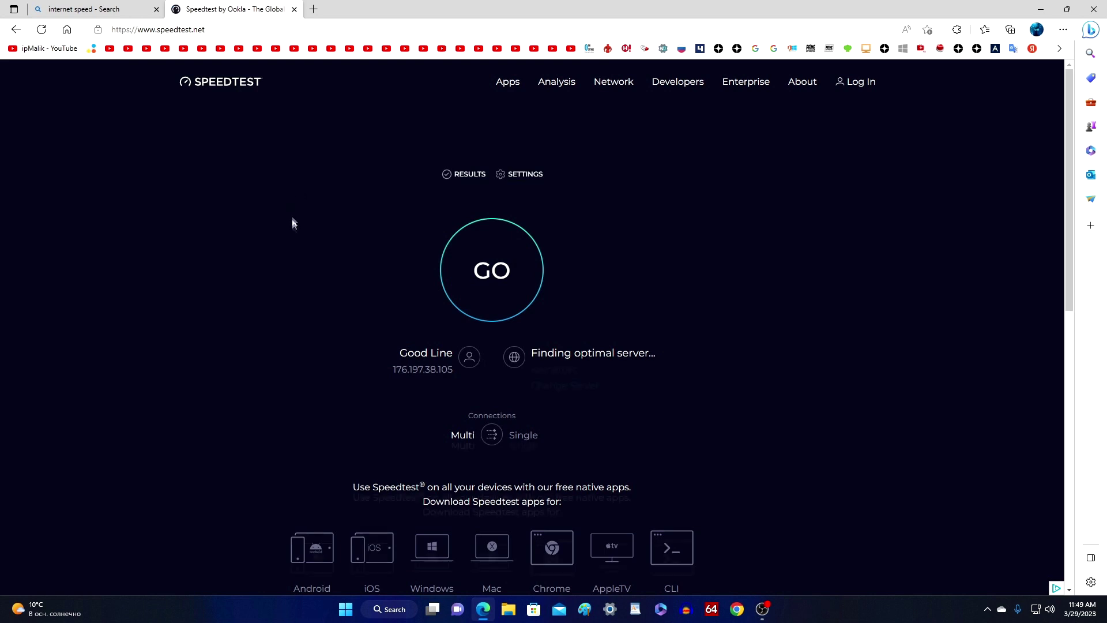
click(521, 302)
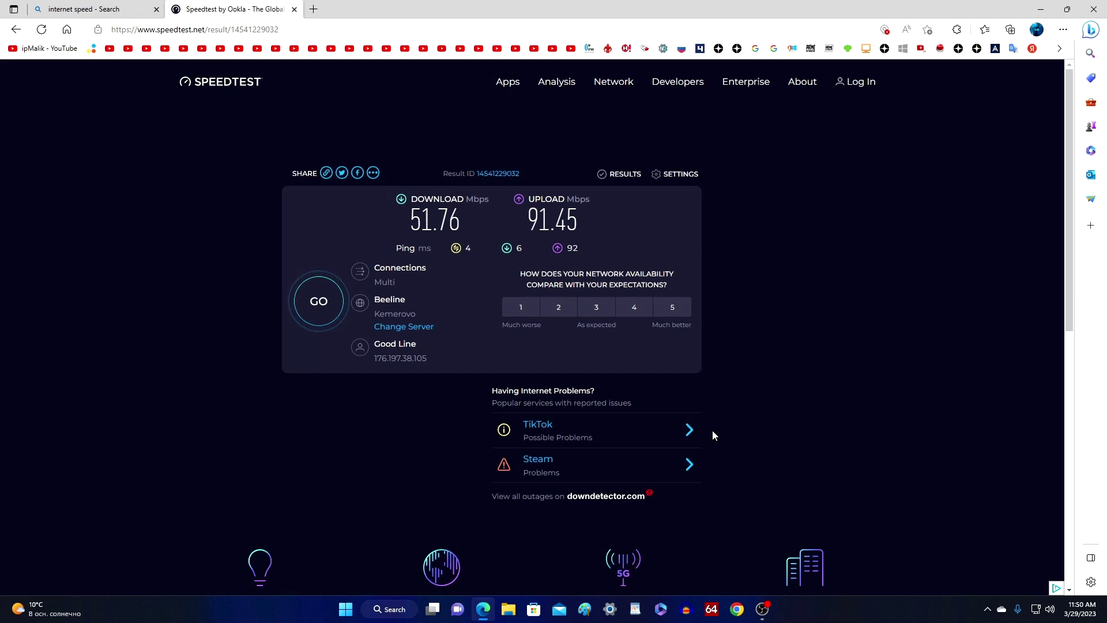
Let the first test finish (51.76 Mbps down, 91.45 Mbps up), then close Edge
click(1104, 11)
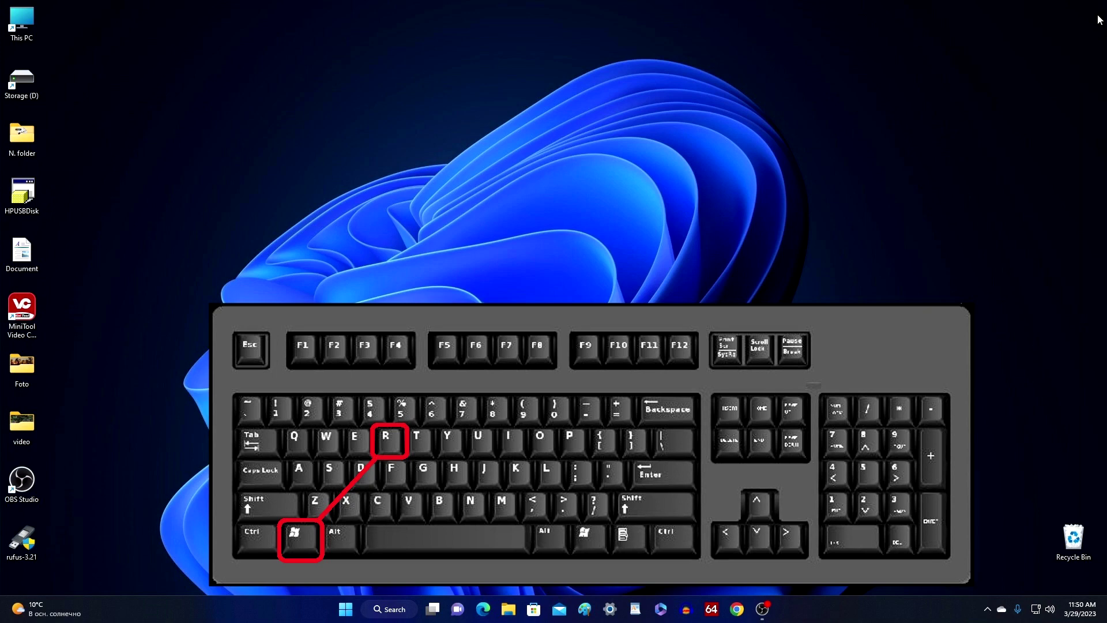
Run gpedit.msc from the Win+R Run dialog to launch the policy editor
key(super+r)
text(gpedit.msc)
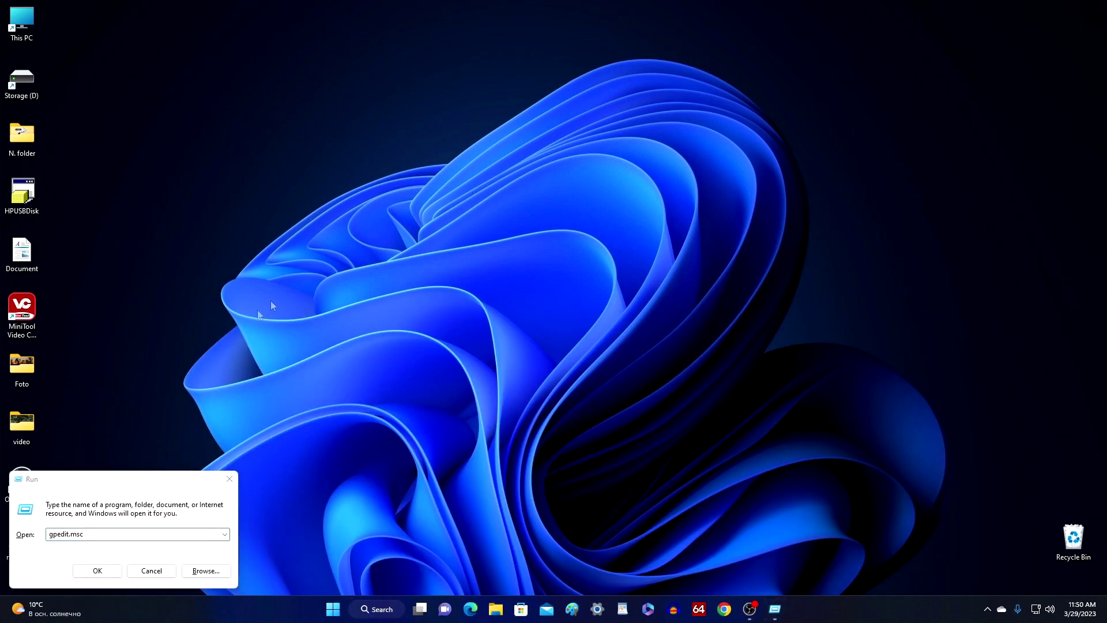
drag(131, 479, 613, 122)
click(628, 266)
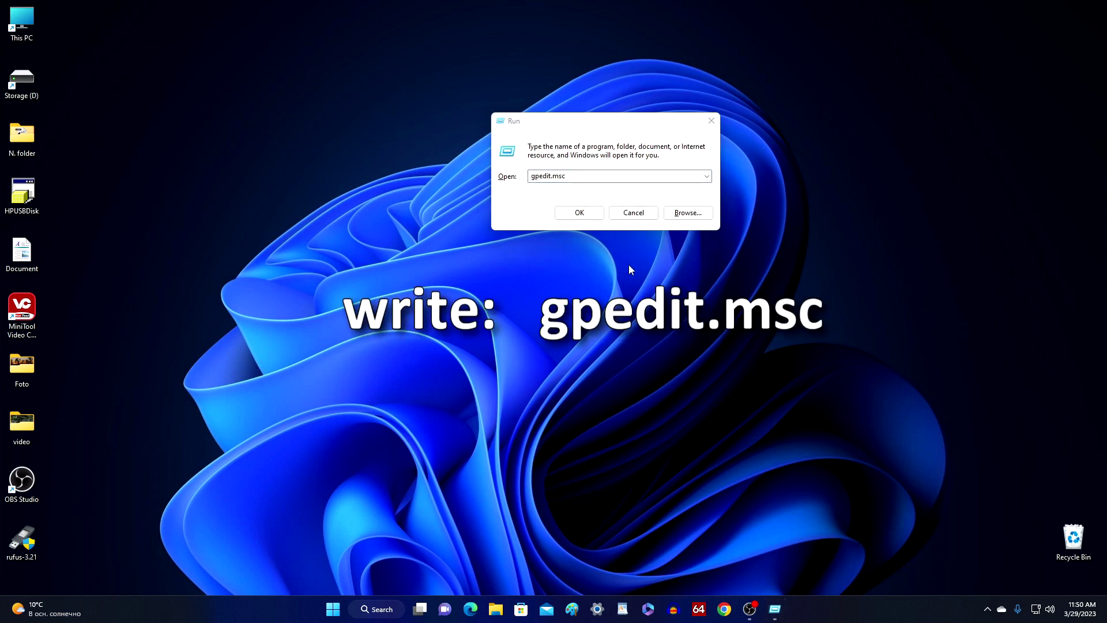
click(597, 214)
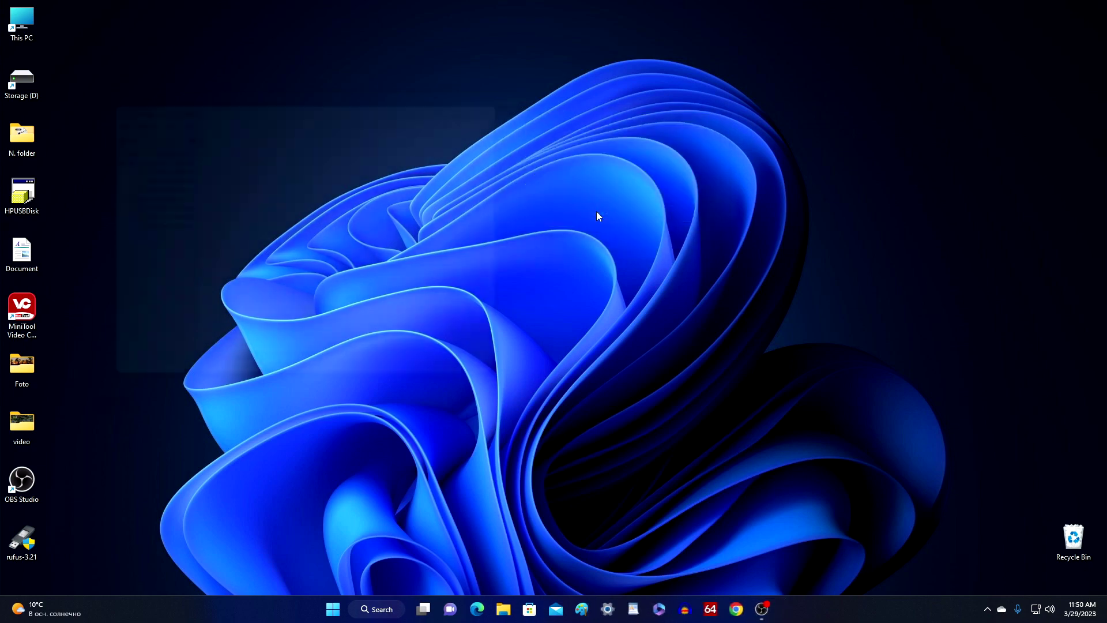
drag(386, 94, 669, 95)
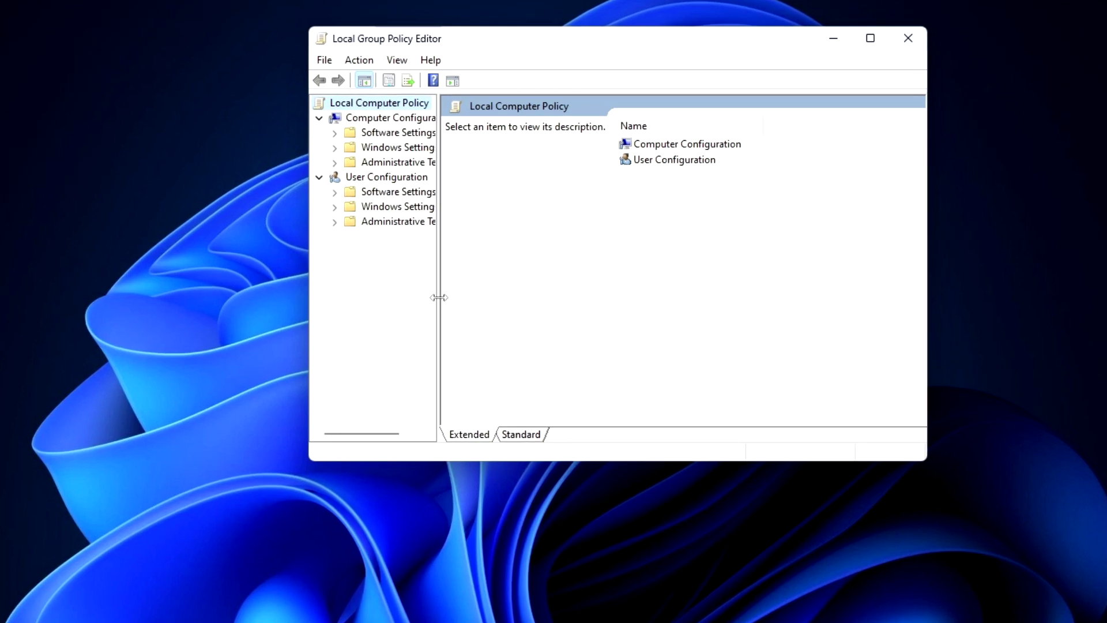
Go to Administrative Templates > Network > QoS Packet Scheduler and open Limit reservable bandwidth
drag(439, 298, 524, 289)
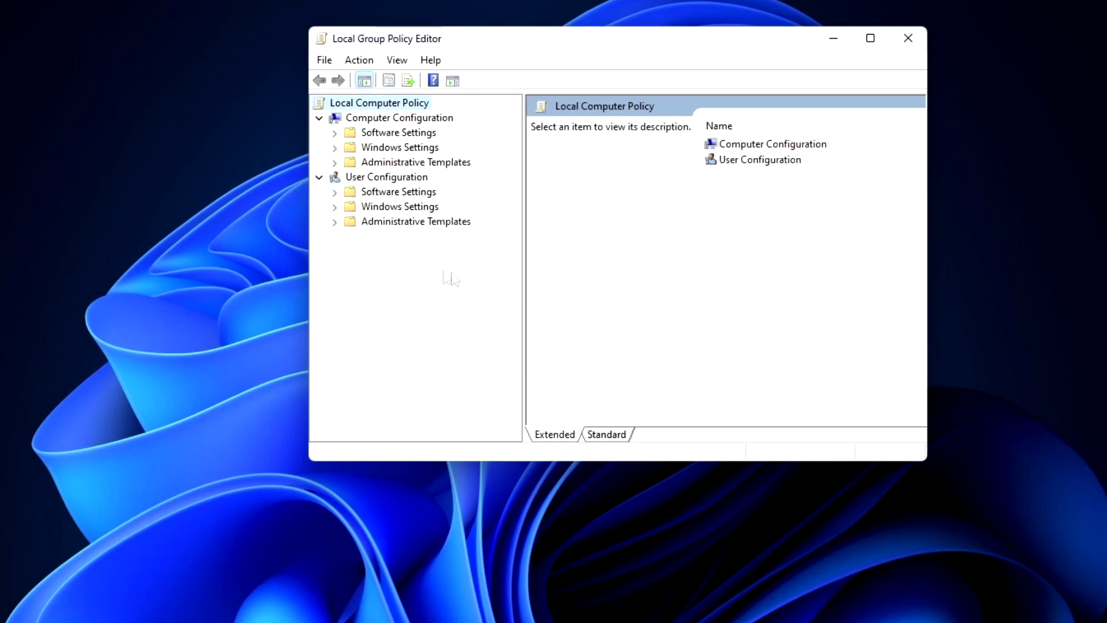
click(334, 163)
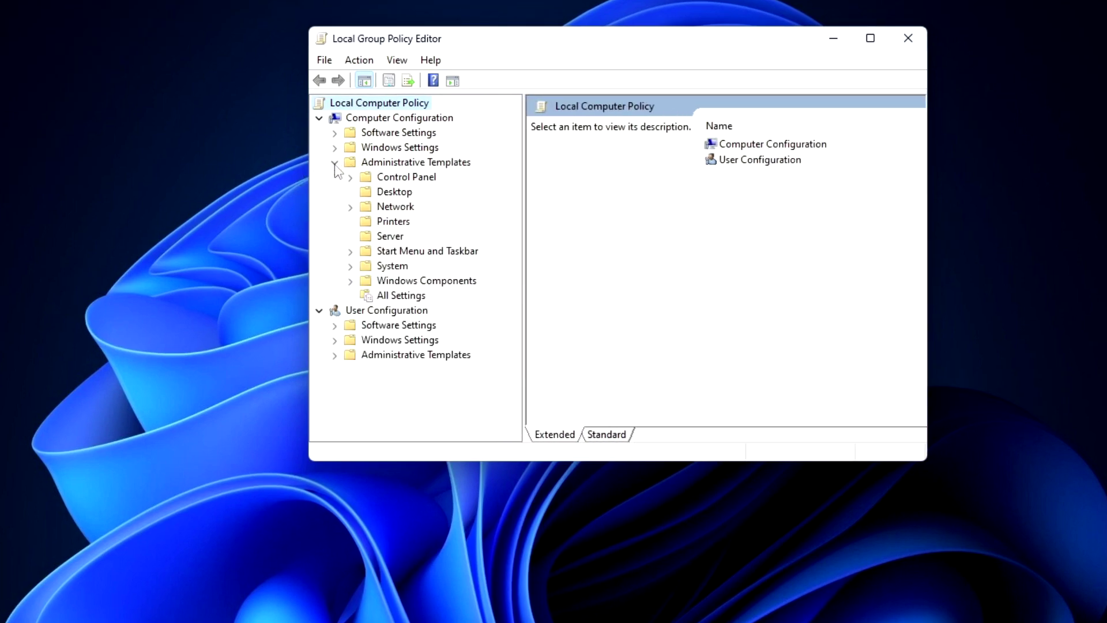
click(350, 207)
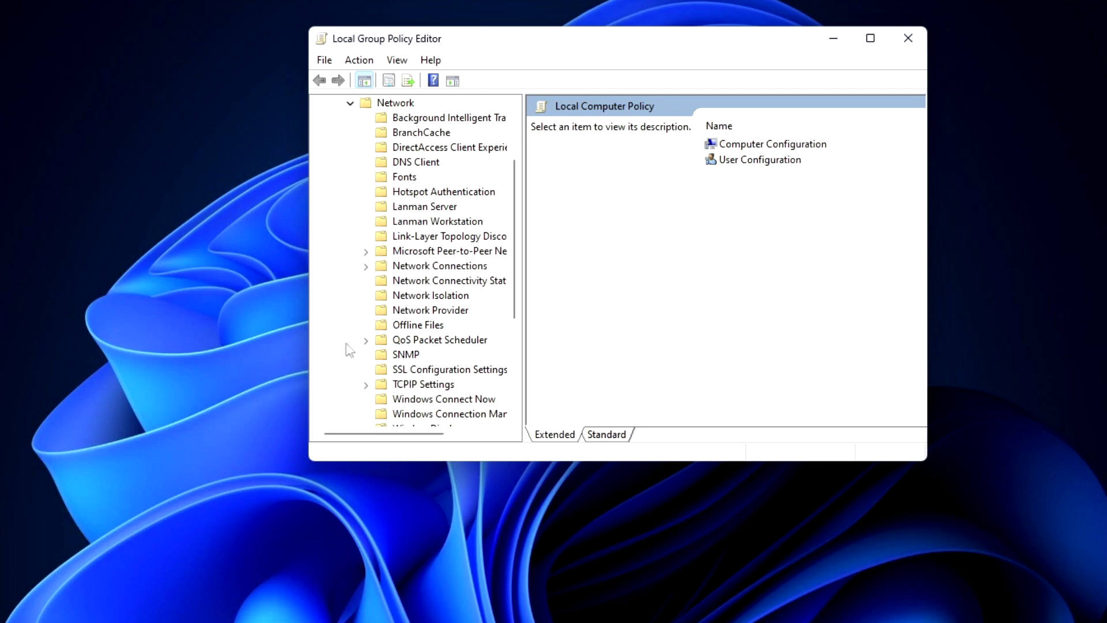
click(447, 341)
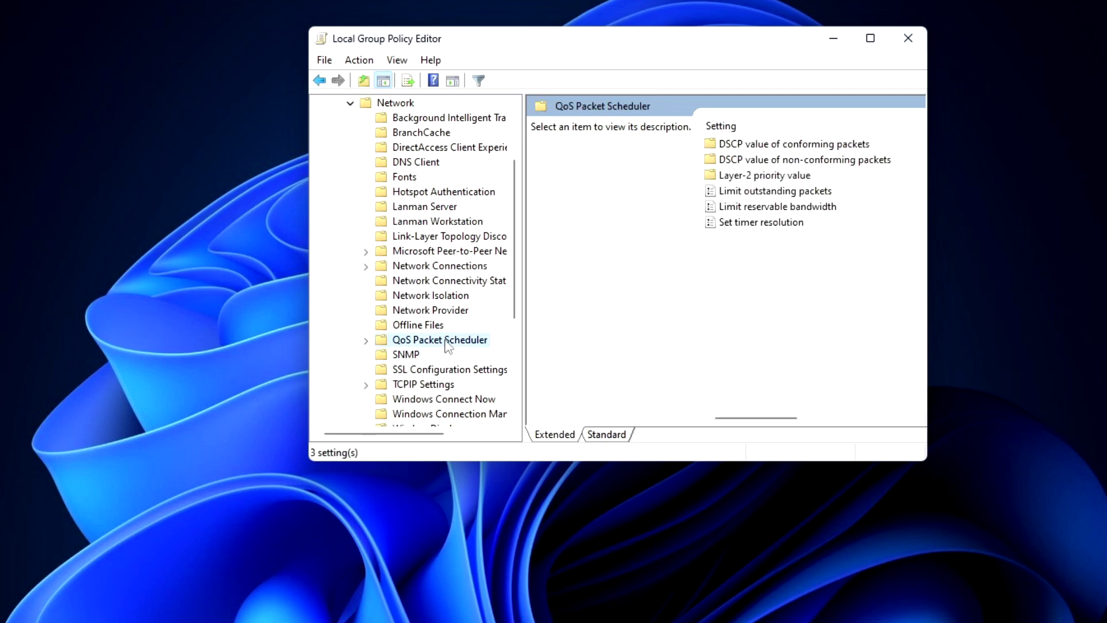
double_click(774, 207)
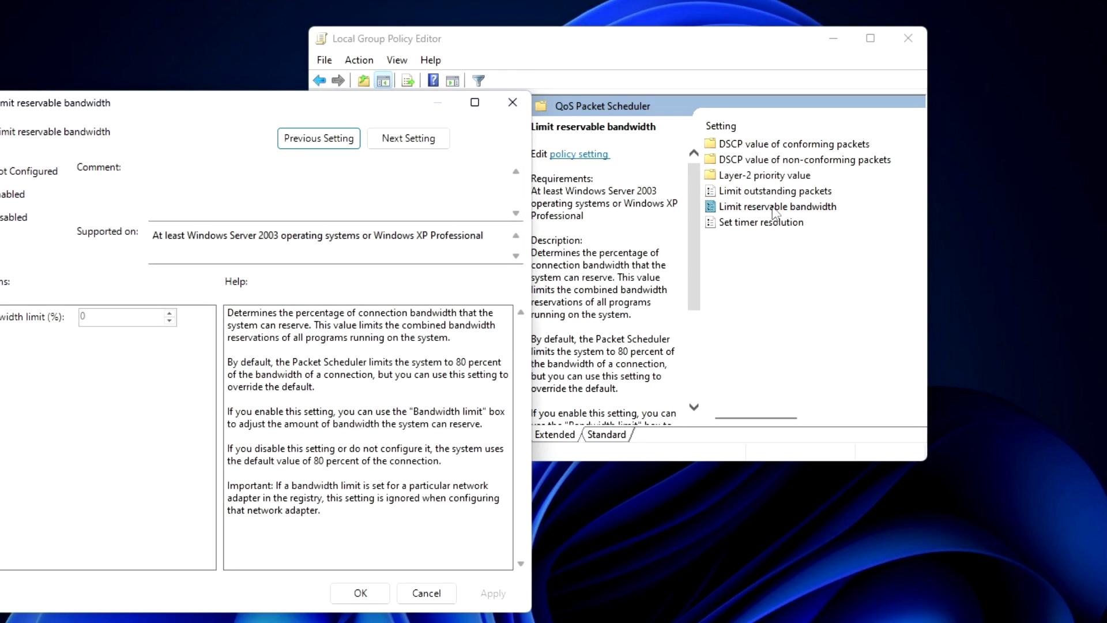
Read the policy's help text about the default 80 percent reservable bandwidth
drag(257, 109, 596, 55)
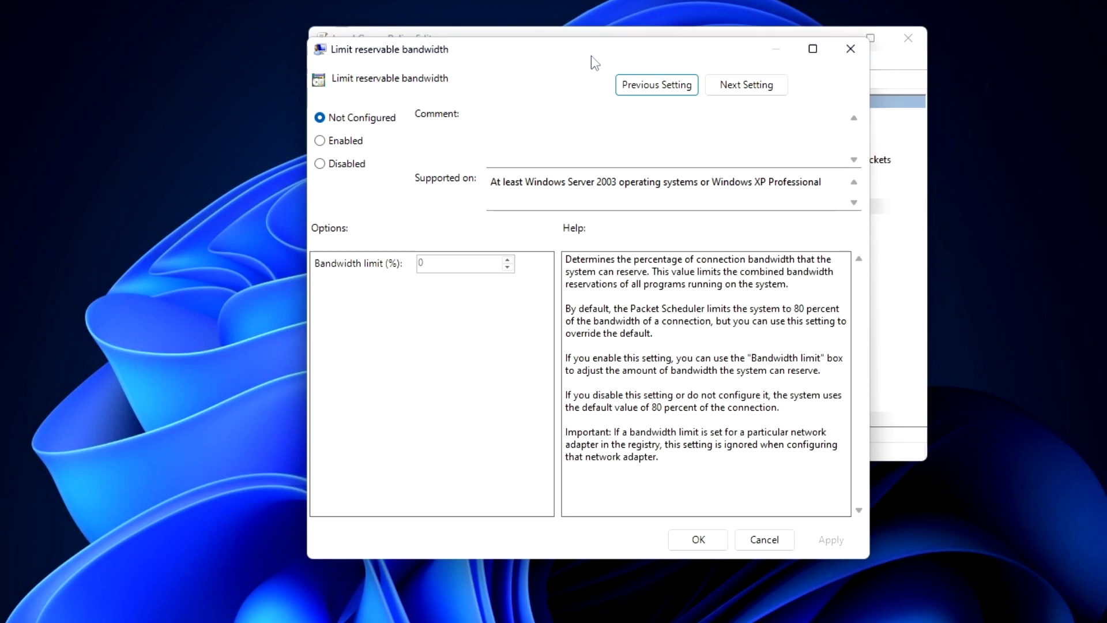
drag(568, 311, 697, 341)
click(698, 340)
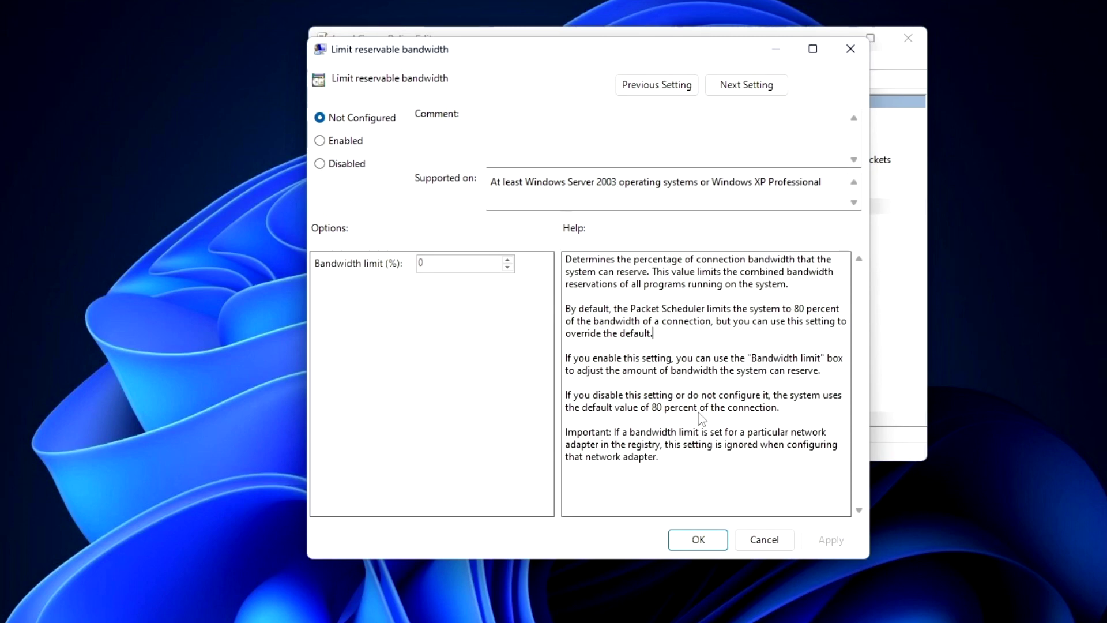
Enable the policy, change the Bandwidth limit from 80 to 0%, and apply it
click(320, 141)
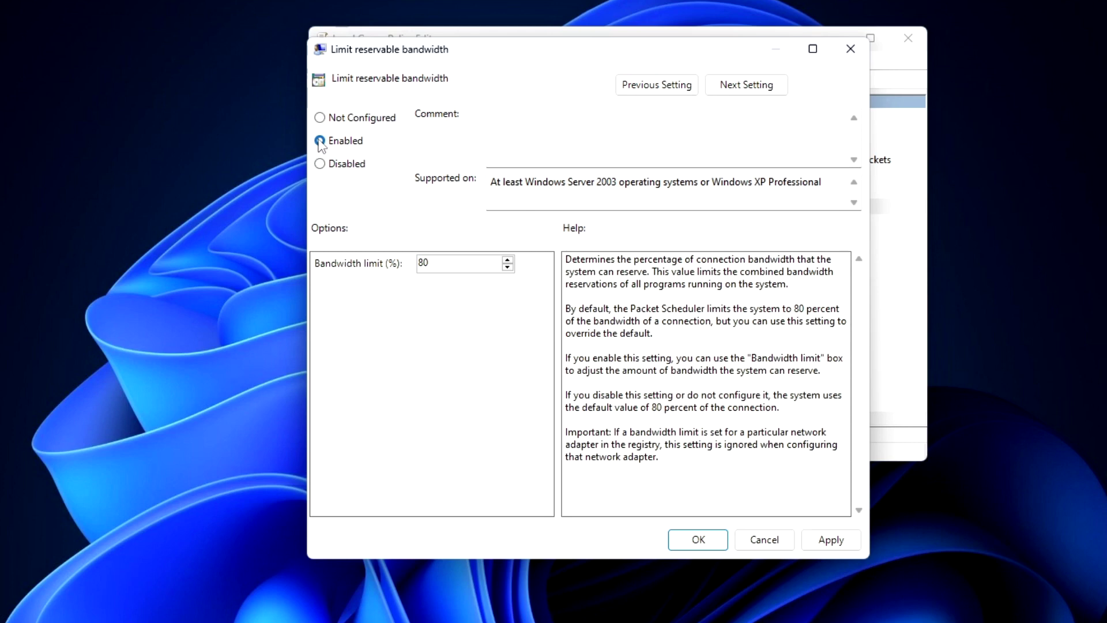
click(458, 263)
key(BackSpace)
text(0)
click(814, 548)
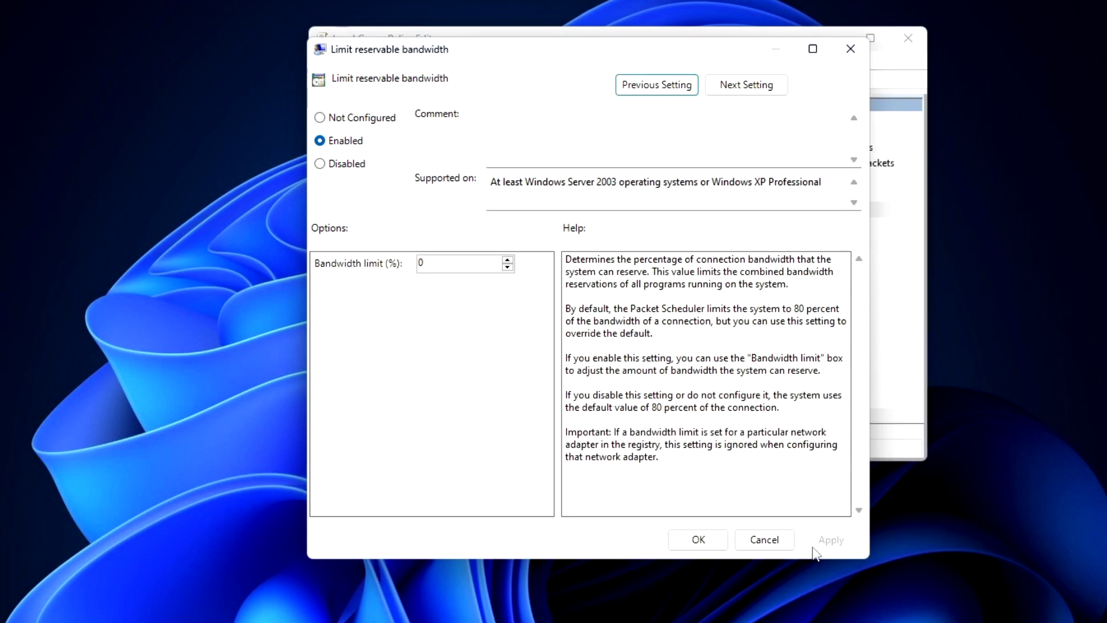
click(682, 538)
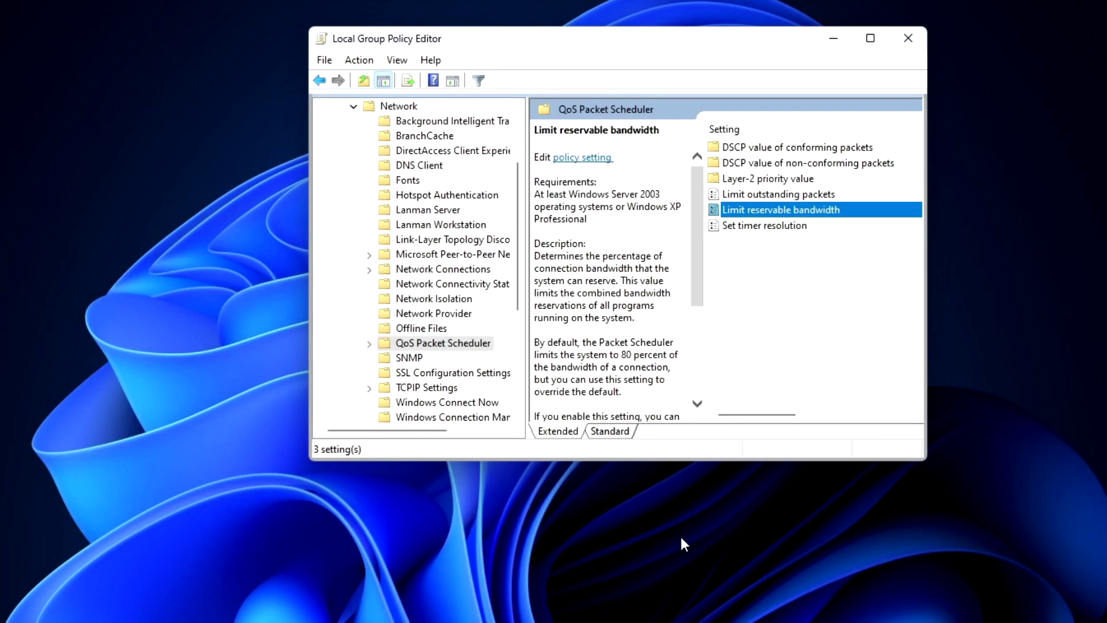
Close the Group Policy Editor and restart Windows via Start's Shut down or sign out menu
click(908, 38)
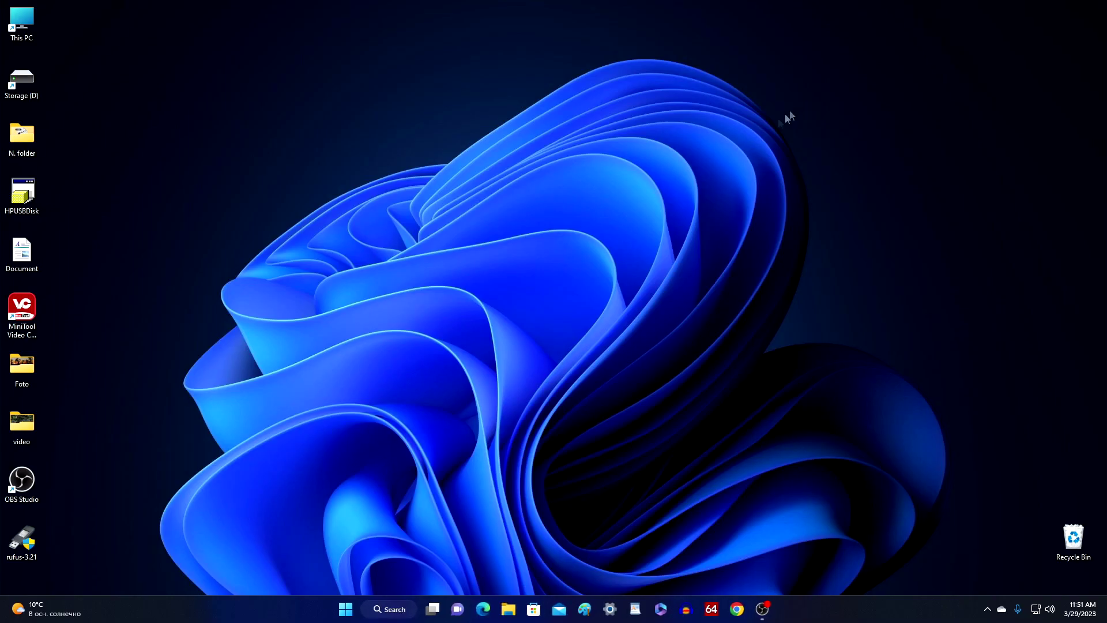
right_click(346, 610)
mouse_move(354, 564)
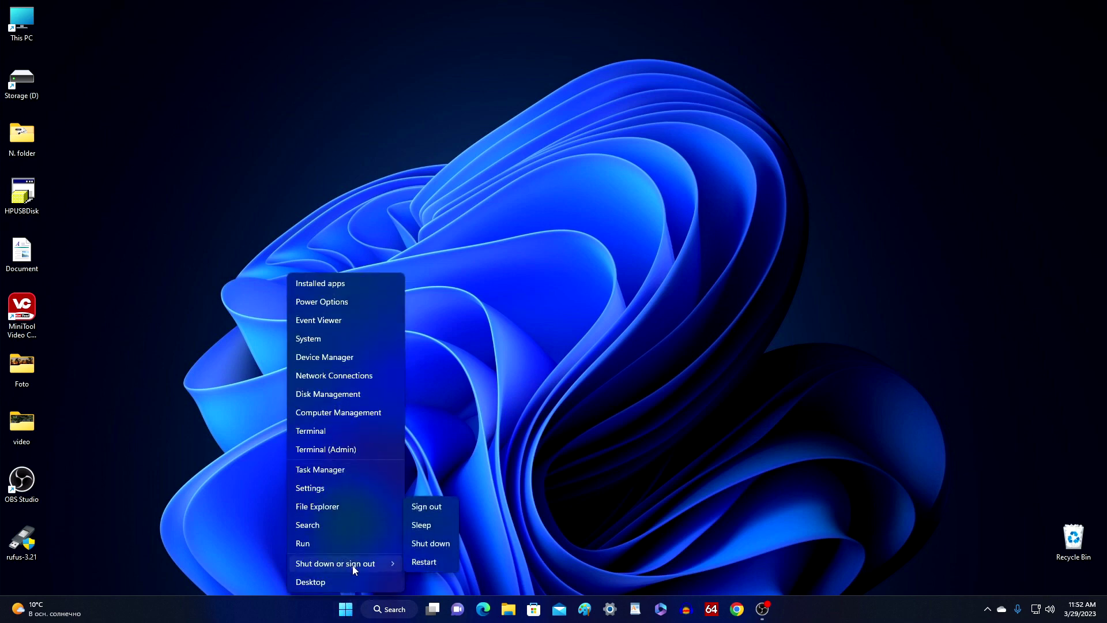
click(448, 561)
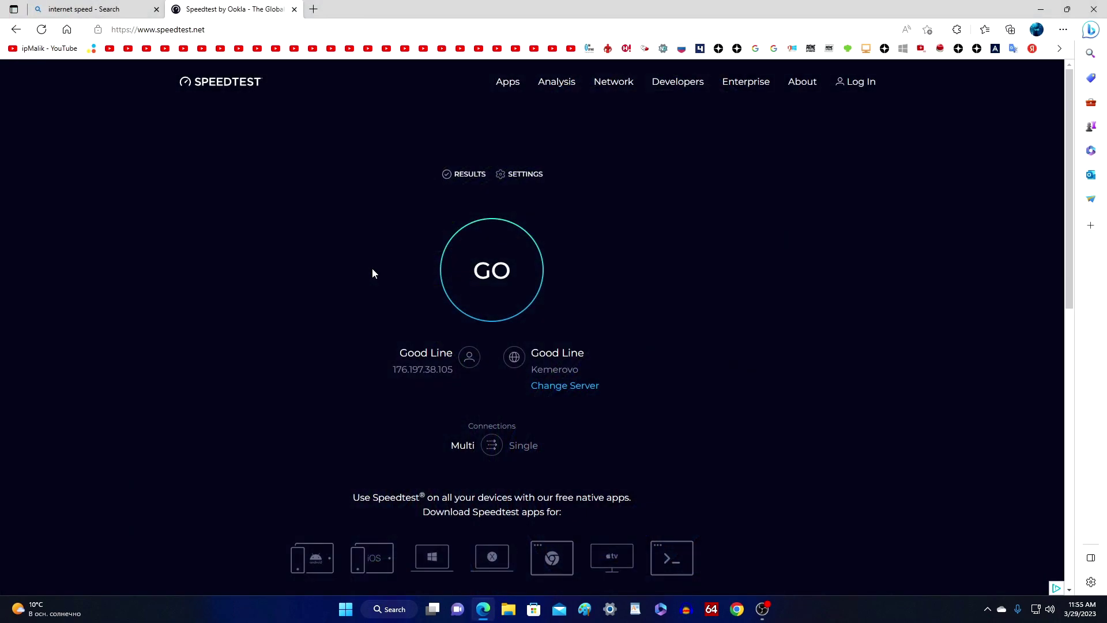
Run a second speed test (94.28 Mbps down, 94.45 Mbps up), then close Edge
click(494, 286)
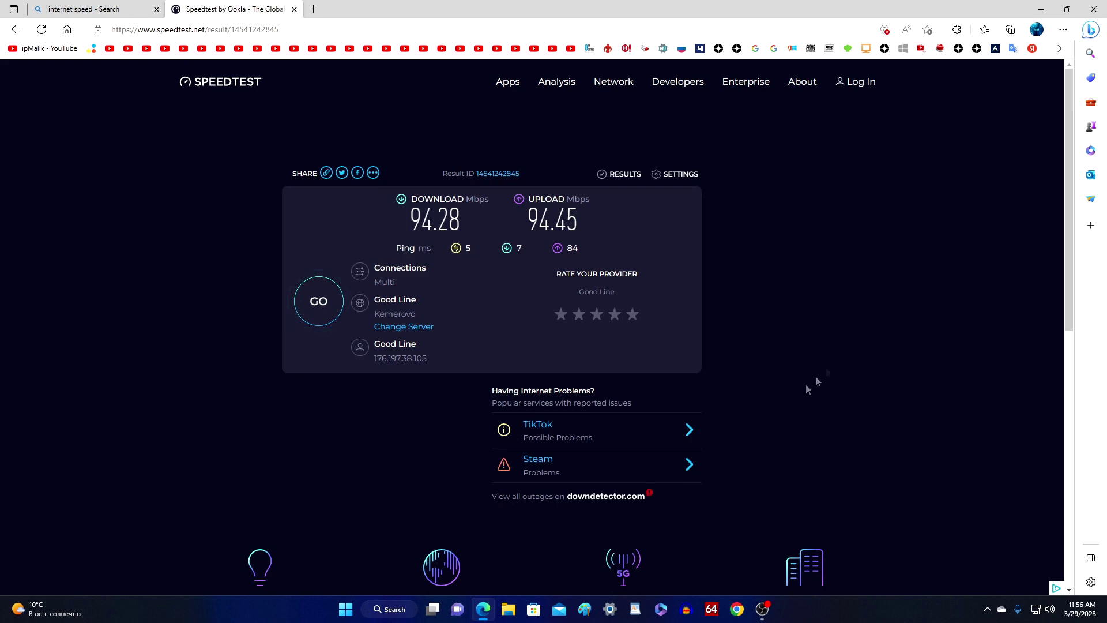
click(1095, 9)
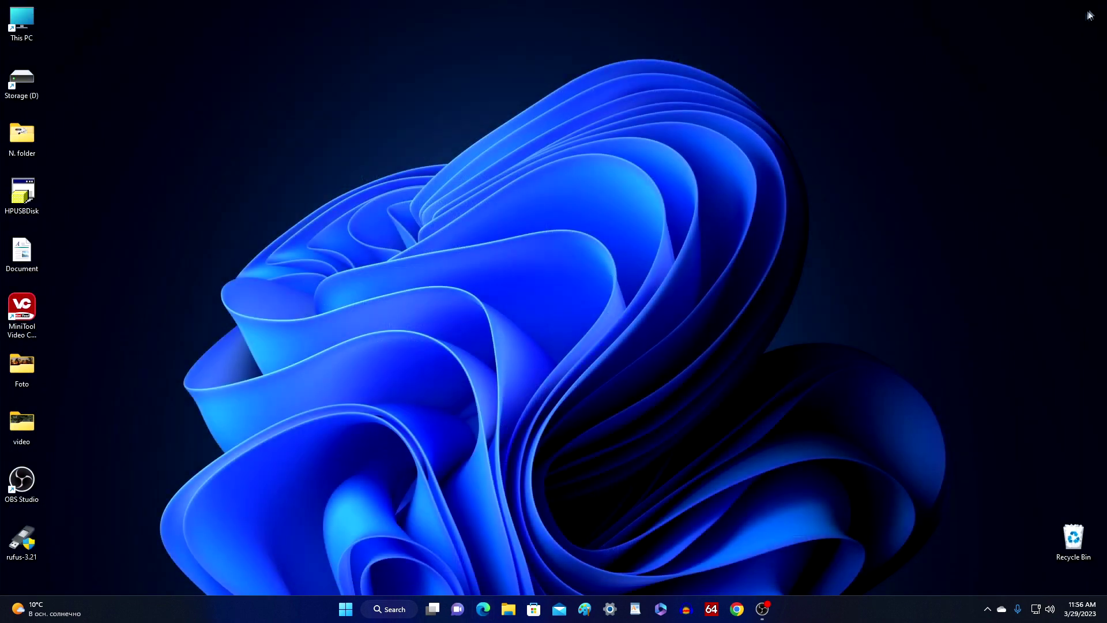